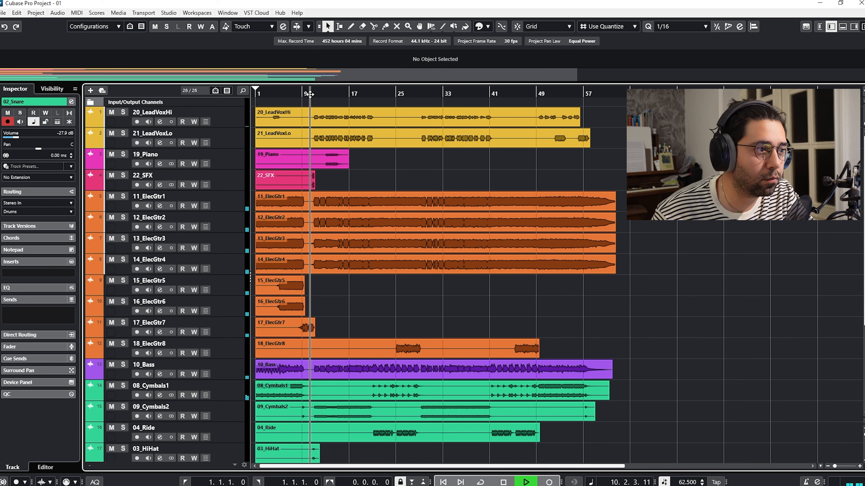
Play briefly from about bar 10, stop, and show the MixConsole below the arrangement with the drum tracks in view
left_click(309, 94)
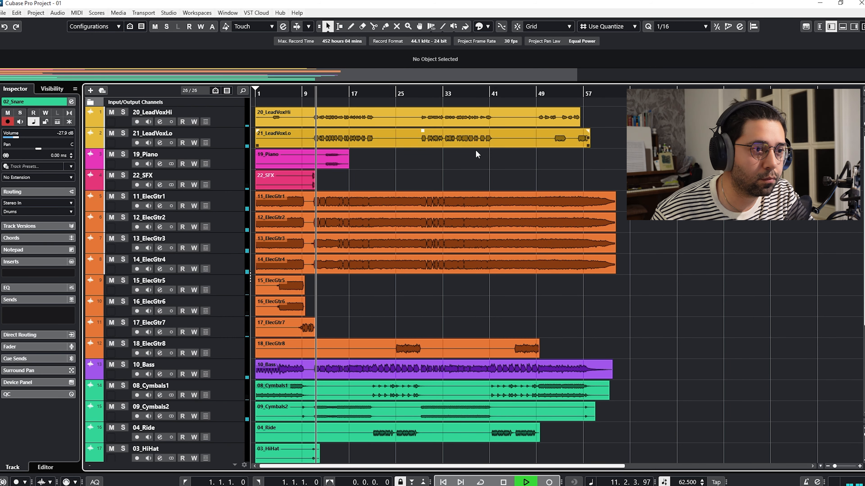
scroll(475, 154, "down", 5)
key("space")
key("alt+F3")
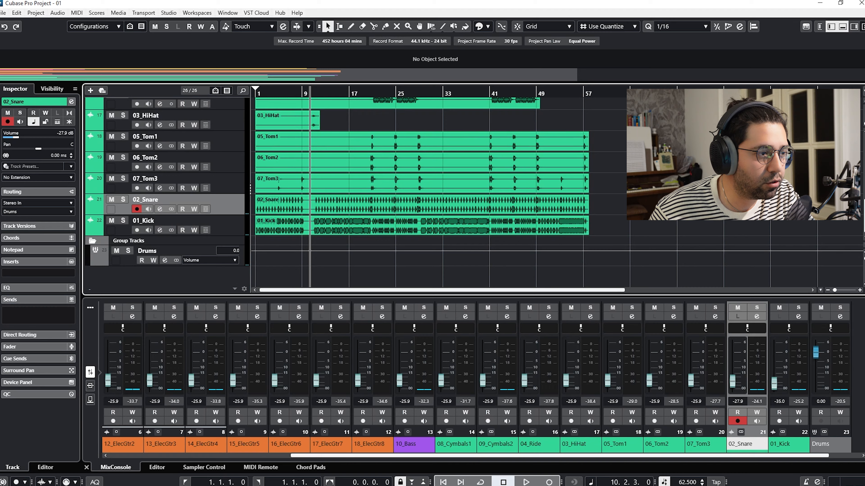
scroll(439, 191, "up", 10)
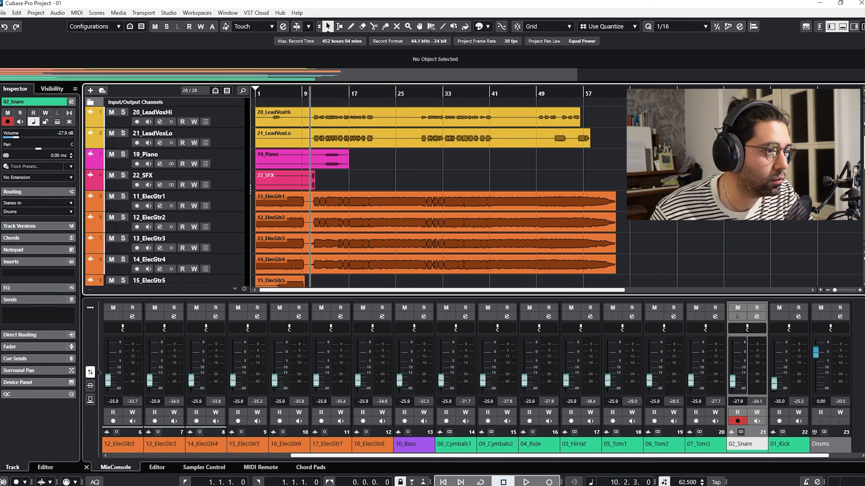
scroll(439, 191, "down", 10)
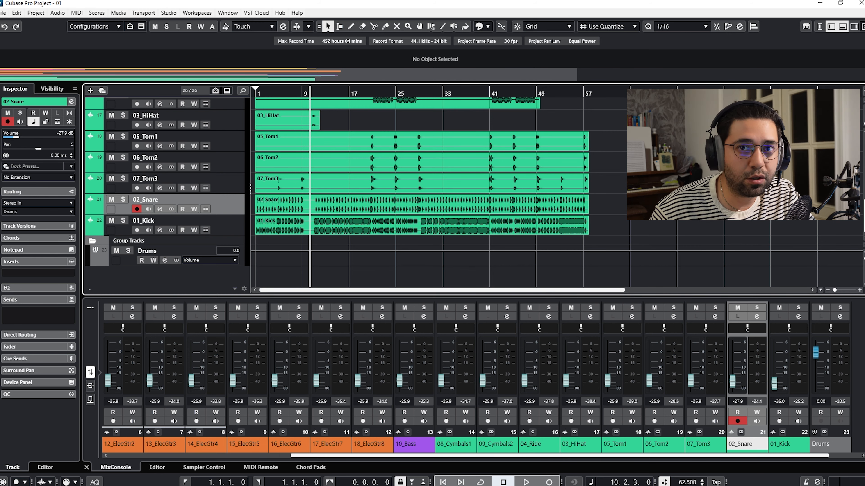
Play from about bar 10 and raise the 01_Kick volume to -24.5 dB, ending with playback stopped
key("space")
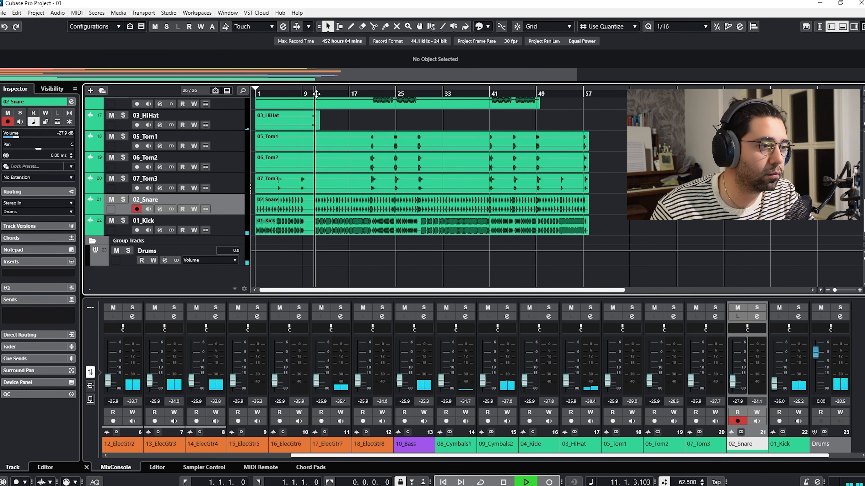
key("space")
key("space")
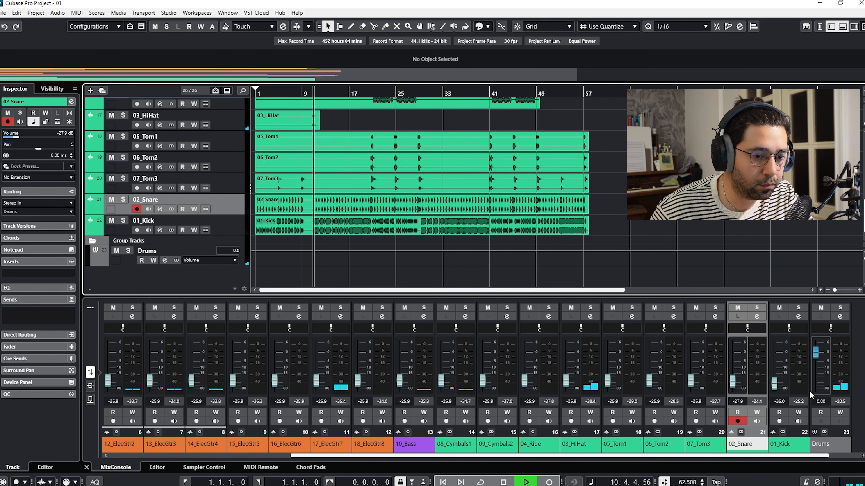
left_click_drag(315, 92, 315, 105)
left_click_drag(777, 384, 777, 380)
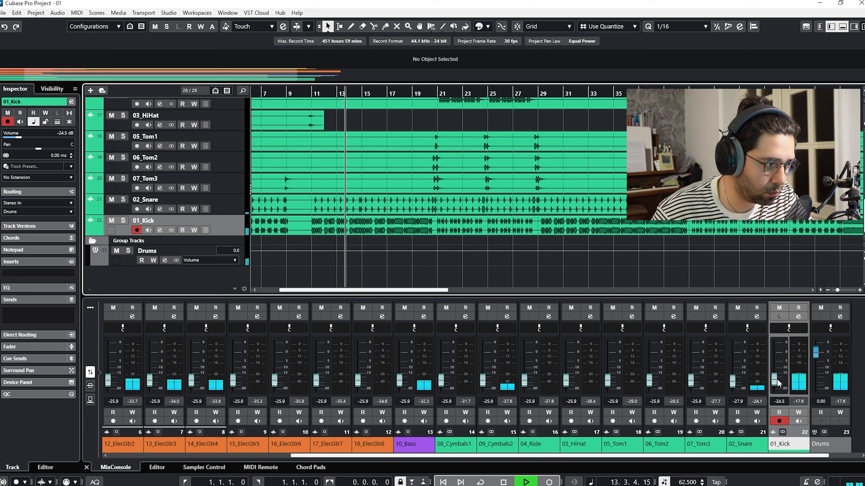
key("space")
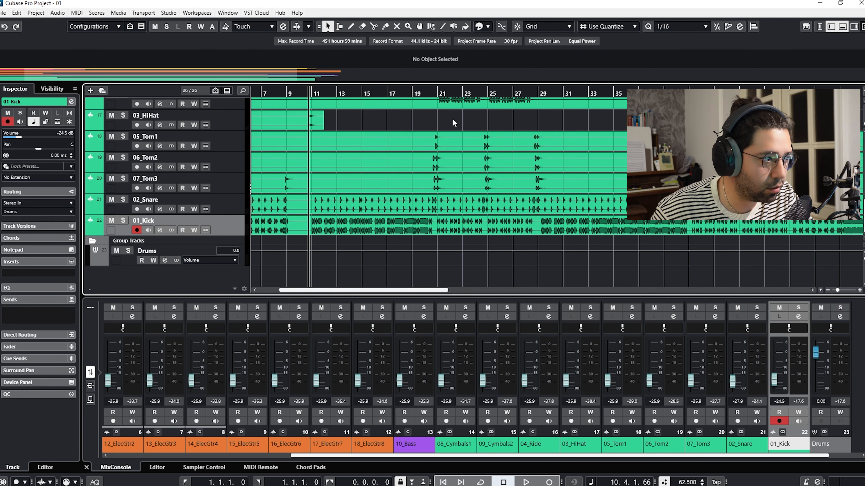
Select the 02_Snare track and raise its volume to -24.1 dB during playback
left_click(235, 203)
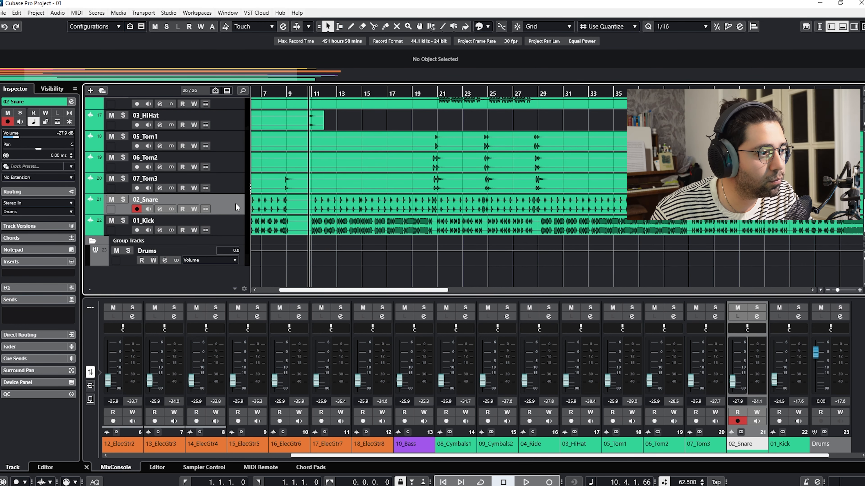
key("space")
left_click_drag(733, 385, 734, 384)
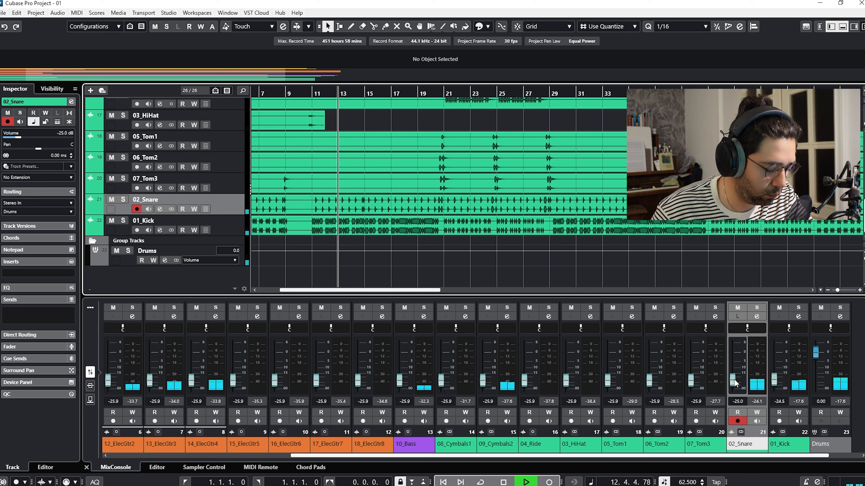
scroll(735, 384, "up", 1)
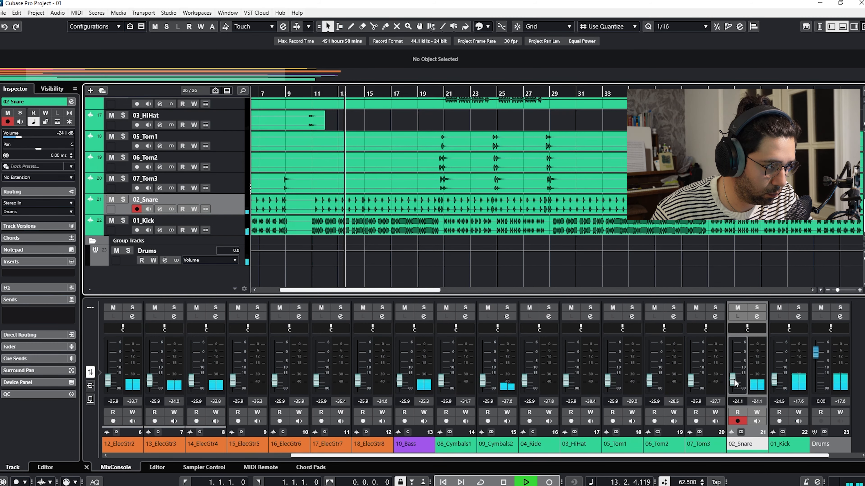
Fine-tune the 01_Kick volume during playback, setting it to exactly -24 dB, and stop playback
scroll(774, 381, "up", 1)
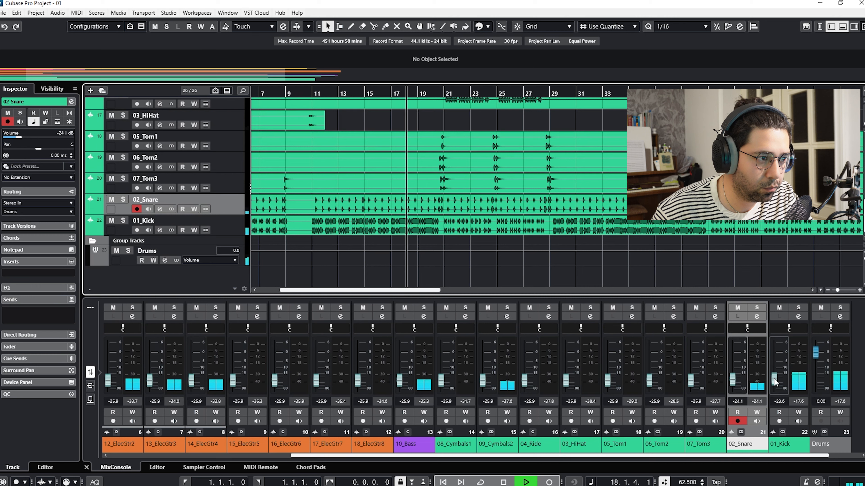
scroll(775, 381, "down", 1)
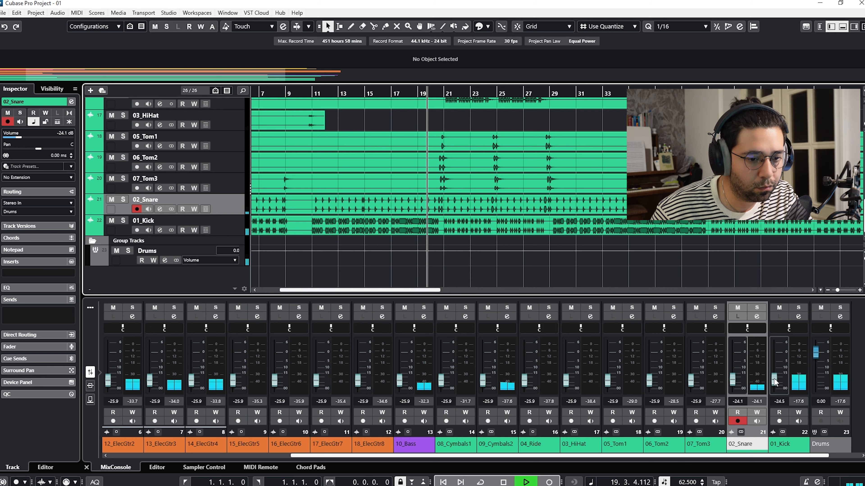
left_click(780, 401)
type("-24")
key("Return")
key("space")
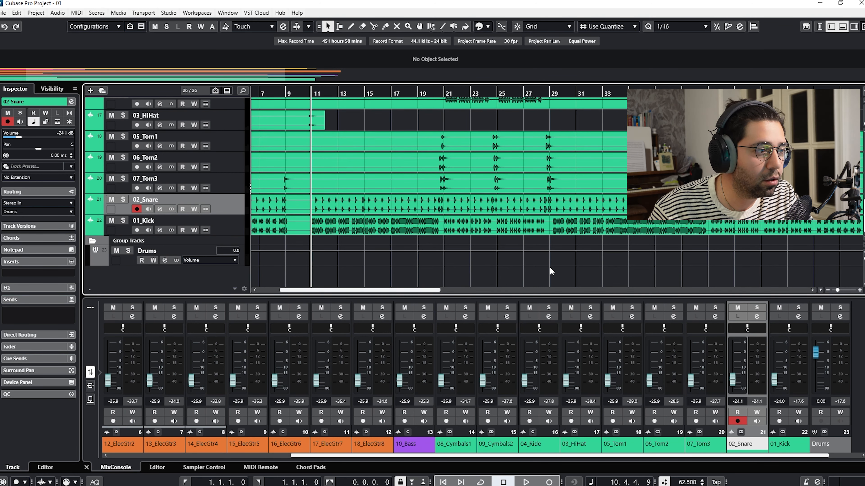
Listen to the drum transition around bar 20, repositioning the playhead just before it
scroll(503, 244, "up", 2)
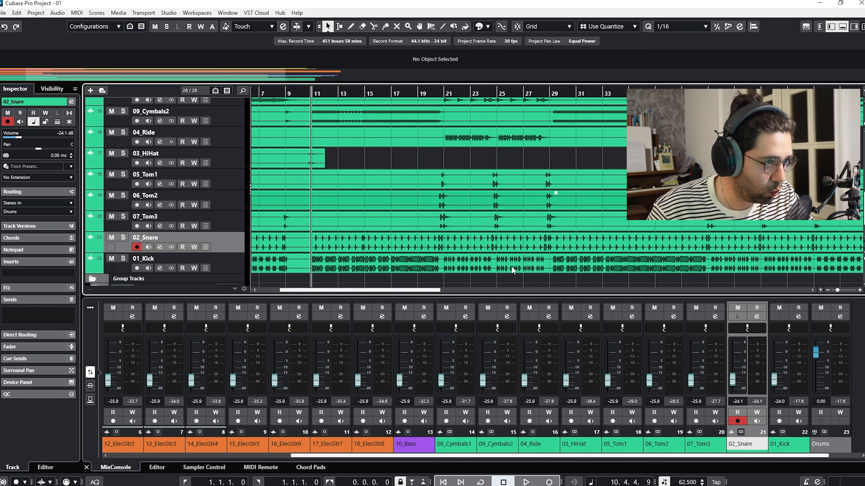
left_click(432, 91)
left_click_drag(432, 91, 420, 93)
key("space")
key("space")
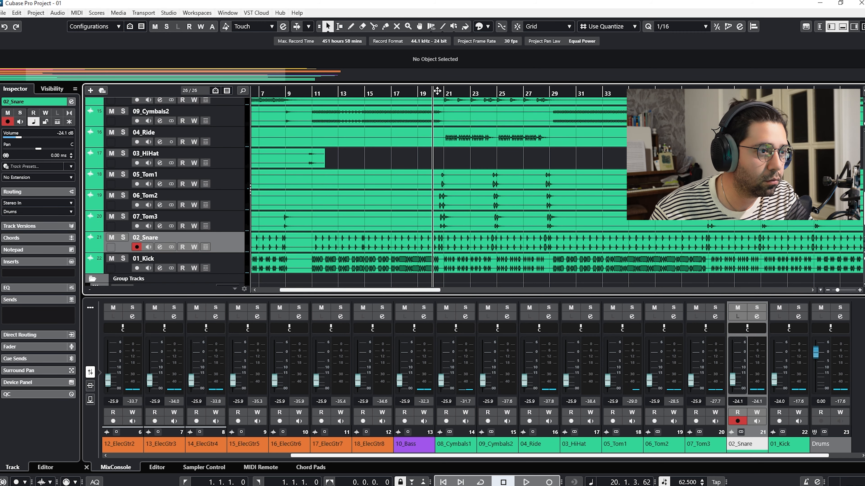
left_click_drag(437, 91, 436, 103)
key("space")
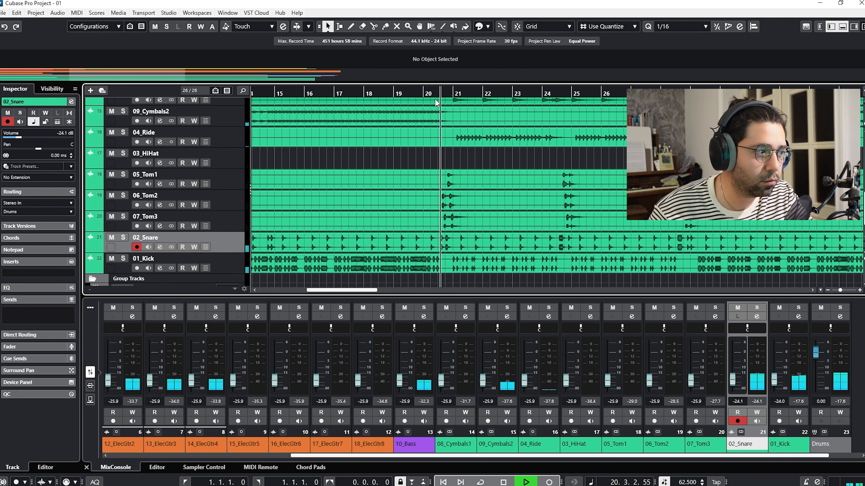
Replay the passage from about bar 10 and lower the 03_HiHat volume to -29.0 dB
scroll(437, 137, "up", 2)
left_click_drag(360, 91, 359, 97)
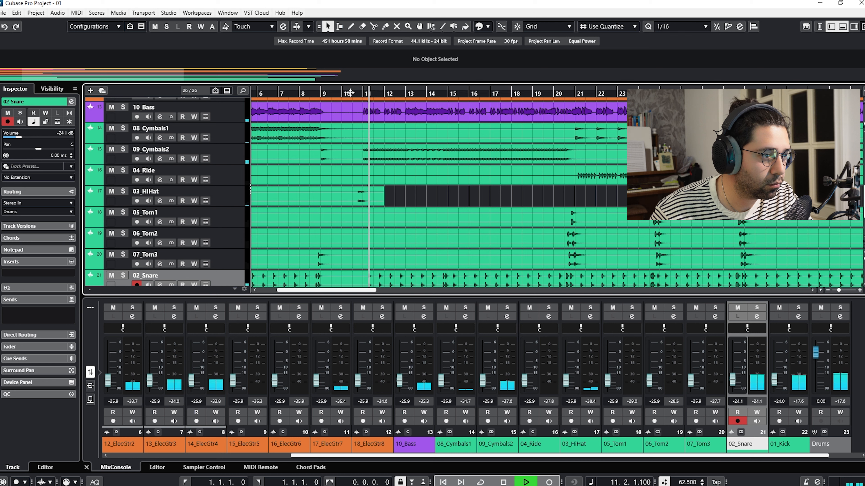
left_click(366, 189)
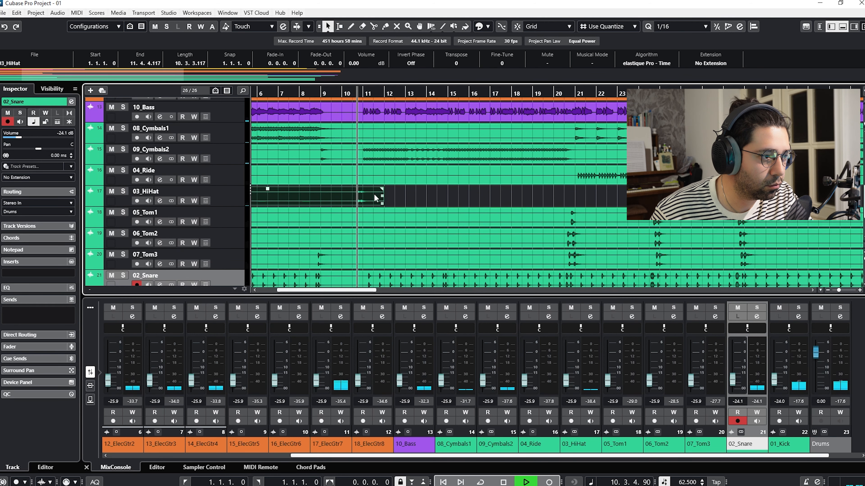
mouse_move(374, 196)
left_click_drag(566, 381, 566, 382)
key("space")
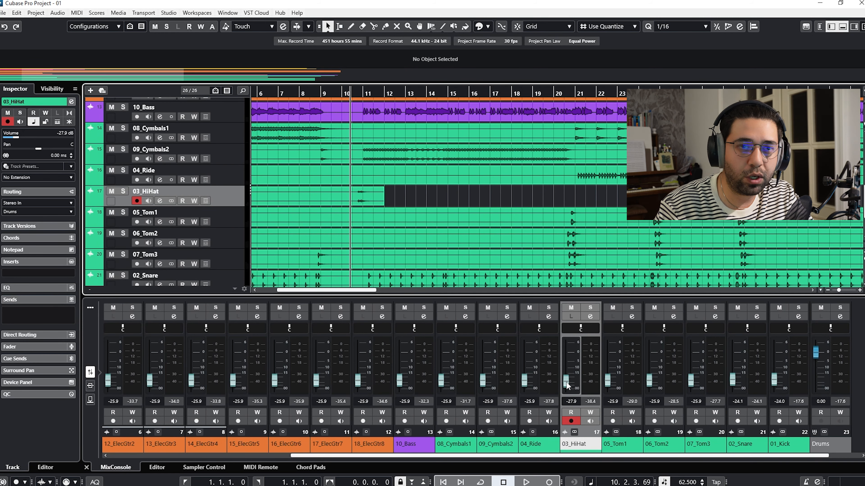
left_click_drag(566, 380, 567, 382)
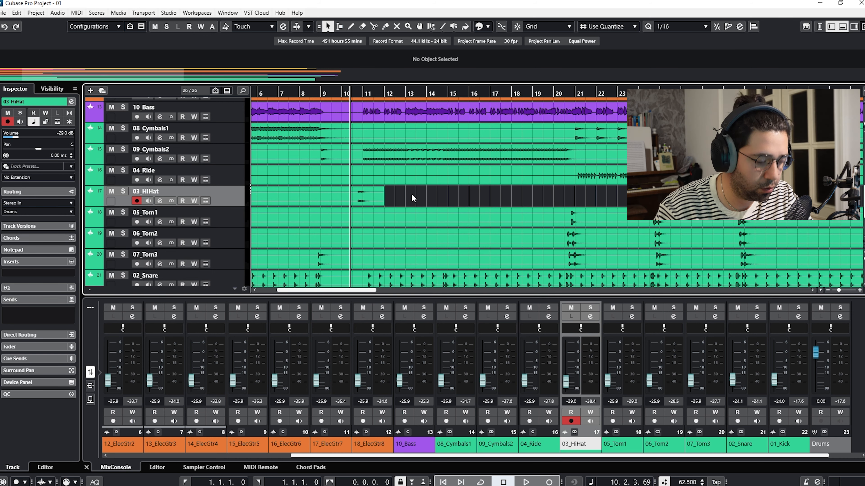
Play the mix from about bar 10 and through the section after bar 20, checking the cymbal, ride and tom tracks
key("space")
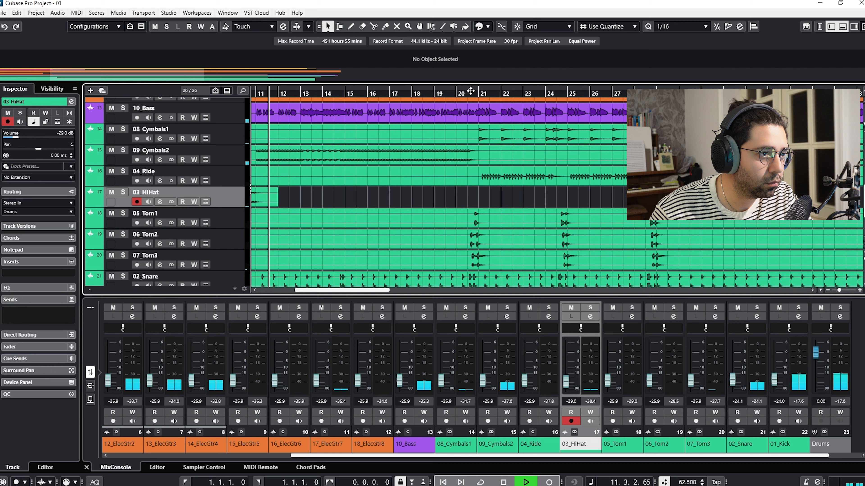
left_click(453, 91)
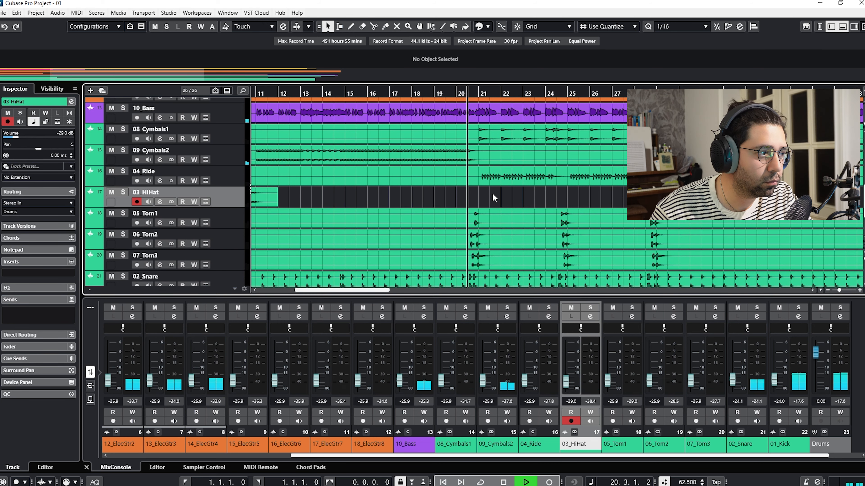
scroll(493, 194, "up", 4)
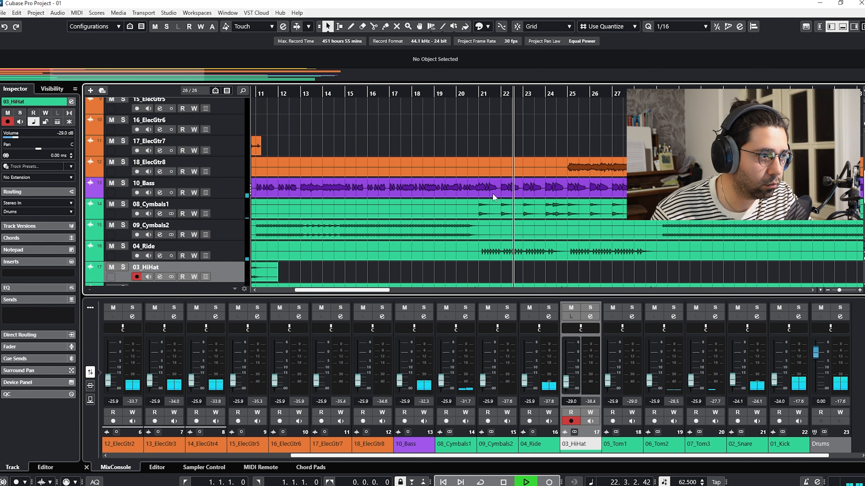
scroll(492, 198, "down", 6)
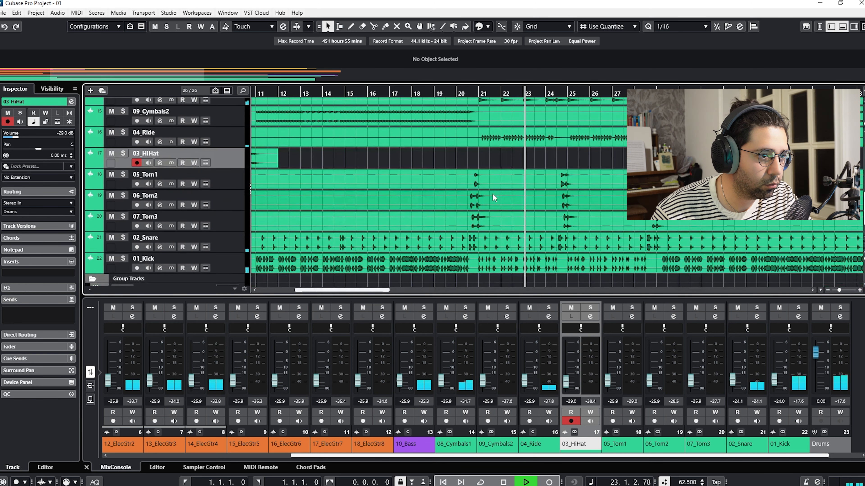
scroll(493, 197, "up", 4)
scroll(492, 194, "up", 4)
Audition 18_ElecGtr8 in solo from just before bar 25, unsolo it and stop playback
key("g")
key("g")
key("g")
key("space")
left_click(472, 97)
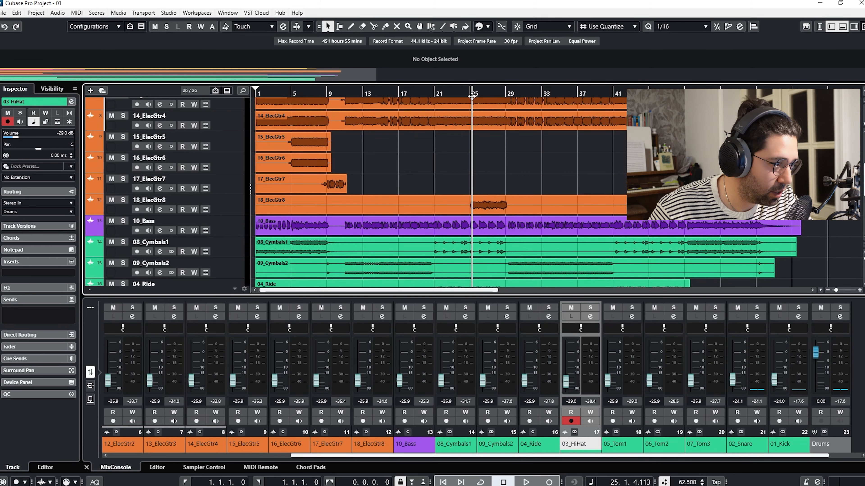
left_click_drag(471, 96, 468, 96)
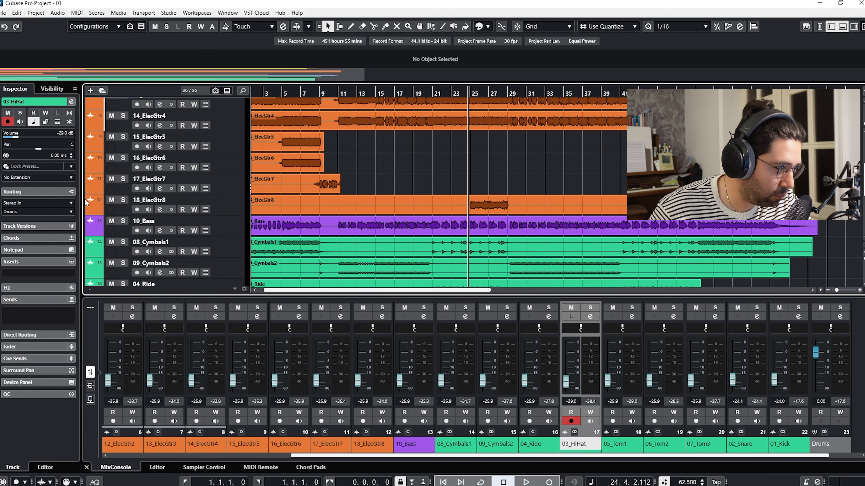
left_click(123, 200)
key("space")
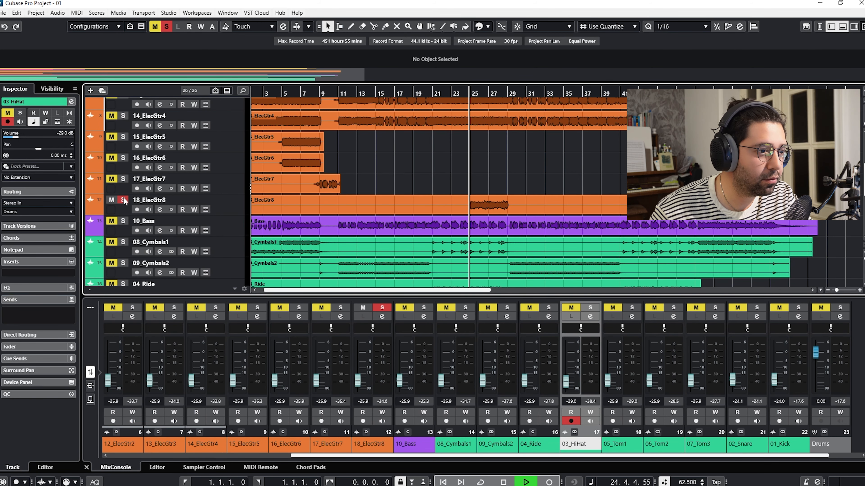
left_click(124, 200)
key("space")
Select the 10_Bass event, play from about bar 11, and raise the bass volume to -16.5 dB
scroll(507, 171, "down", 2)
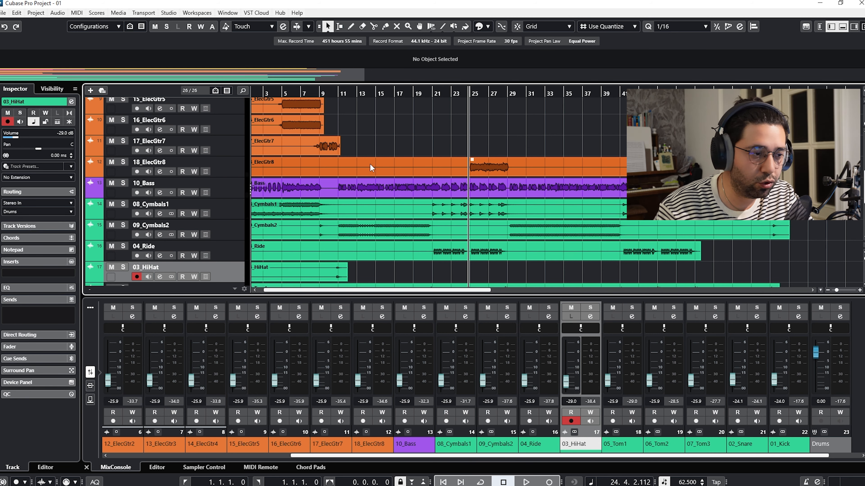
left_click(369, 187)
left_click(338, 94)
key("space")
left_click_drag(399, 380, 399, 375)
scroll(409, 399, "up", 2)
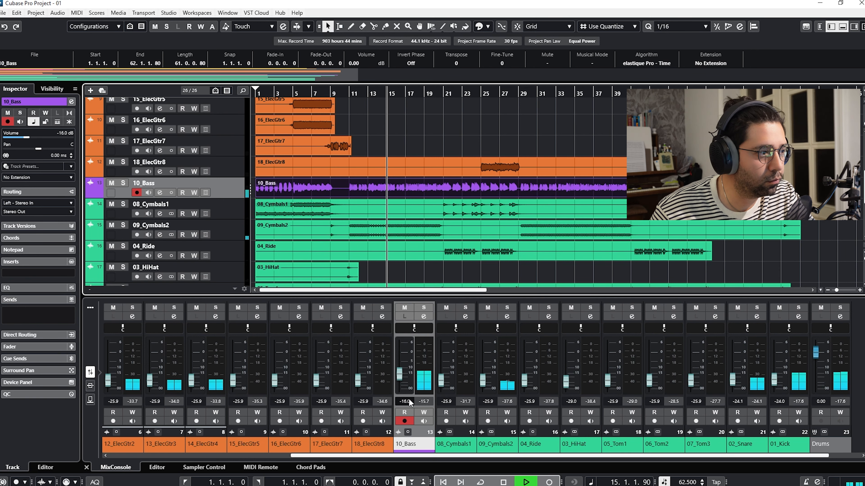
scroll(409, 399, "down", 1)
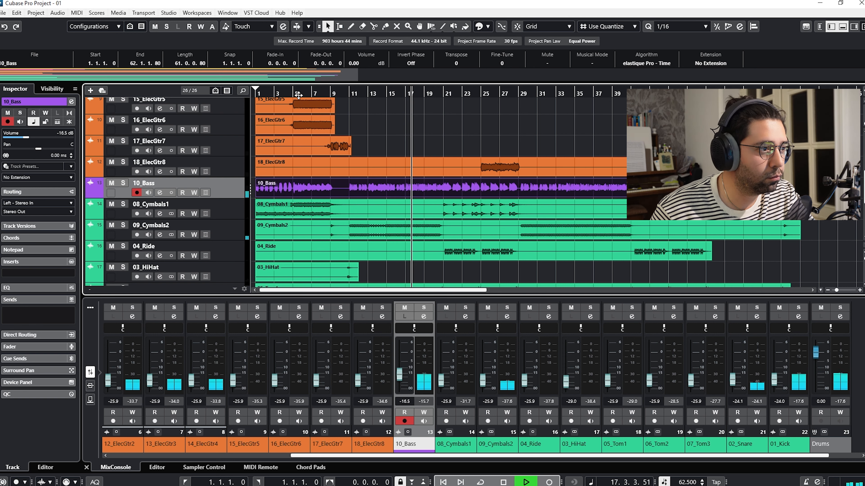
Lower the 10_Bass volume to -17.1 dB while auditioning from about bars 5, 16 and 25, and stop playback
left_click(298, 94)
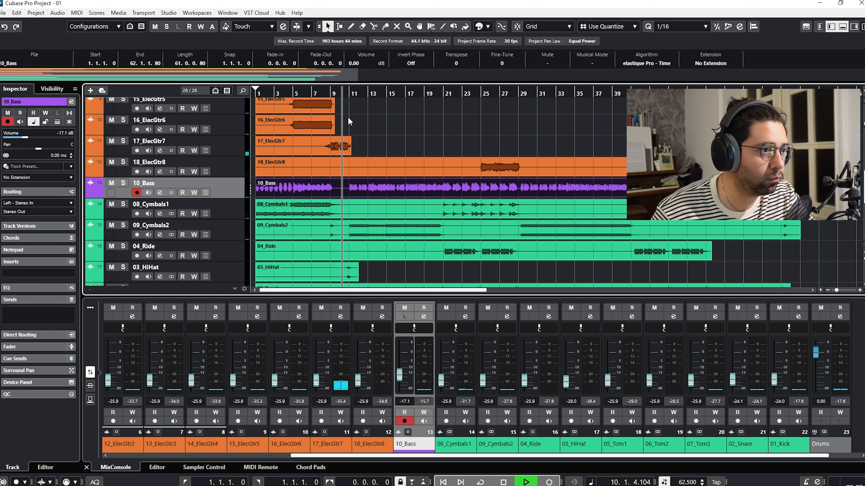
left_click(397, 94)
left_click(500, 94)
left_click(477, 88)
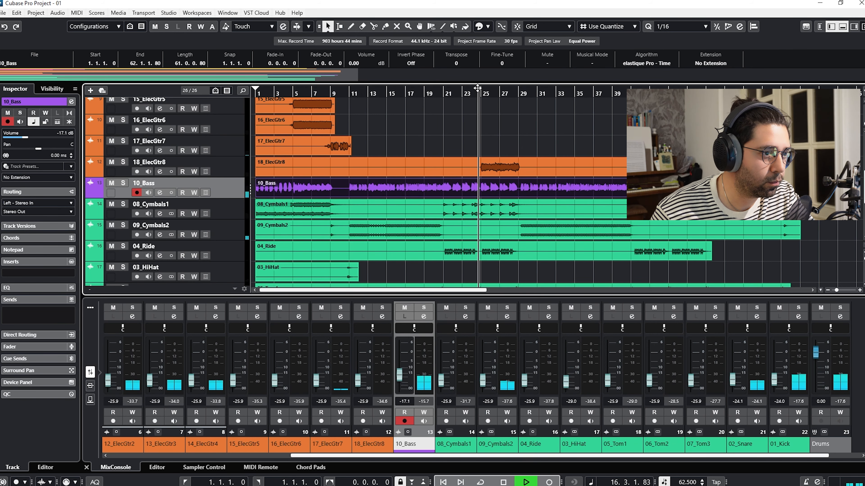
key("space")
left_click(427, 121)
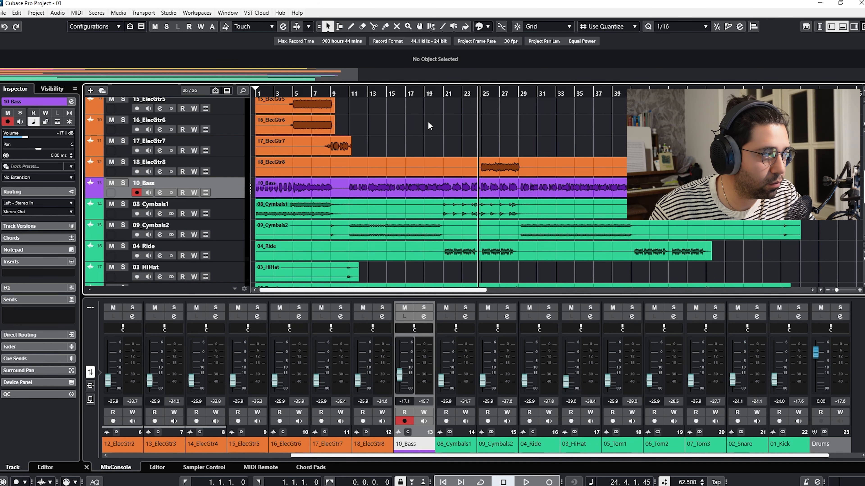
Look over the drum tracks and select the 01_Kick track
scroll(237, 205, "down", 5)
left_click(237, 224)
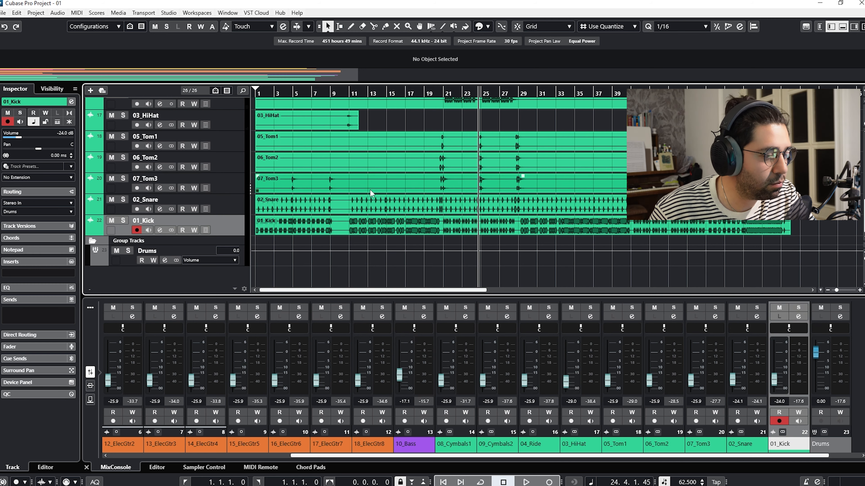
scroll(369, 189, "up", 6)
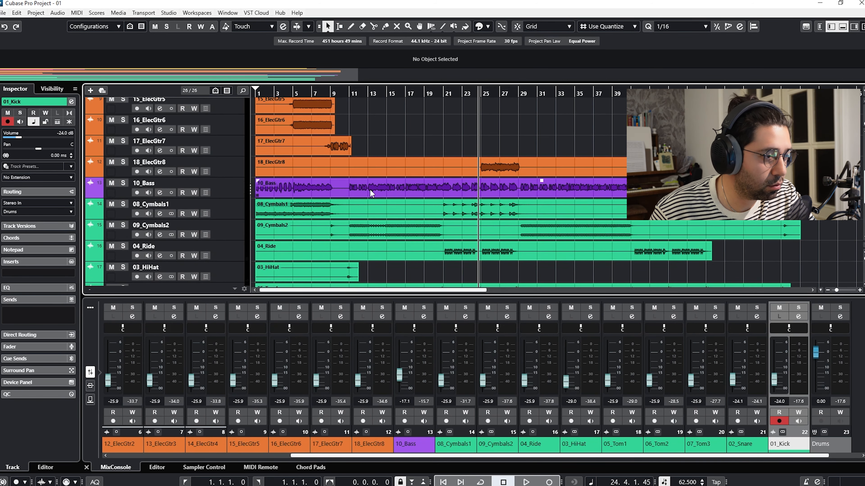
Play from bar 1, lower 11_ElecGtr1 through 14_ElecGtr4 to -29.0 dB, and briefly solo 15_ElecGtr5
scroll(370, 189, "up", 5)
left_click(236, 133)
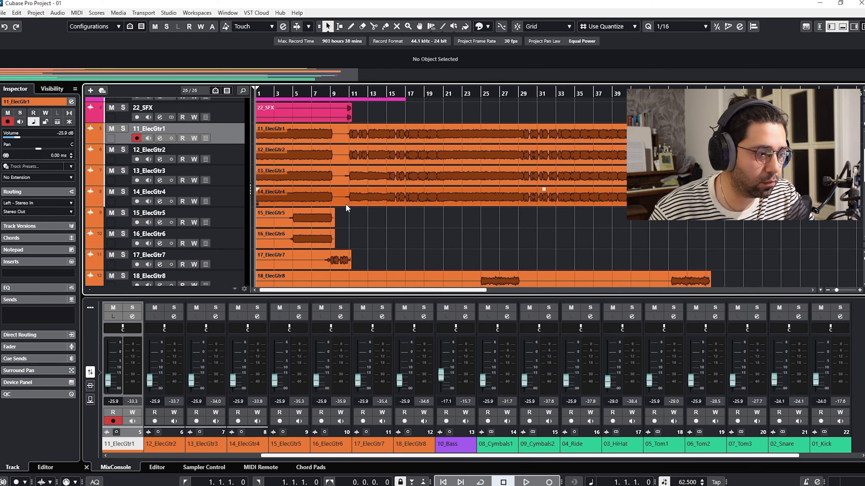
key("space")
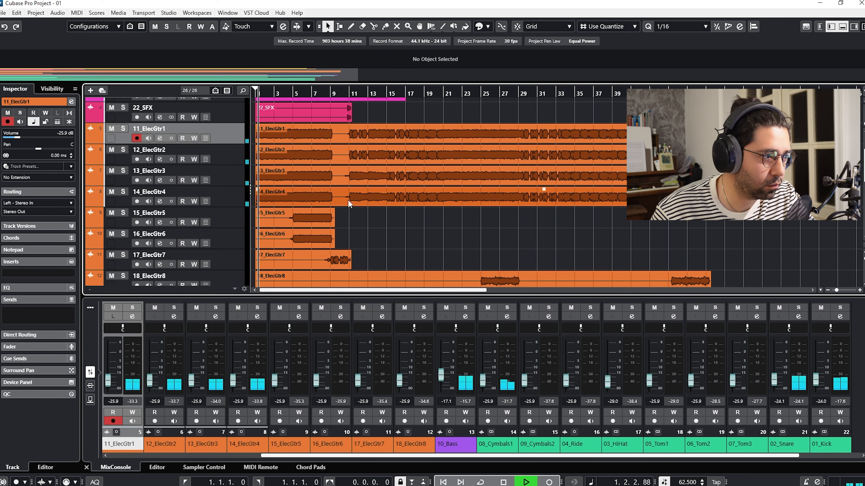
left_click_drag(232, 381, 233, 382)
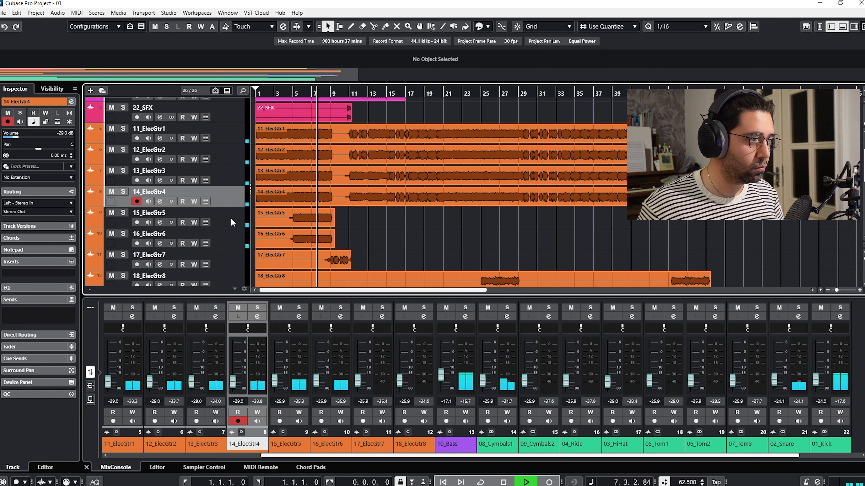
left_click(123, 212)
left_click(123, 213)
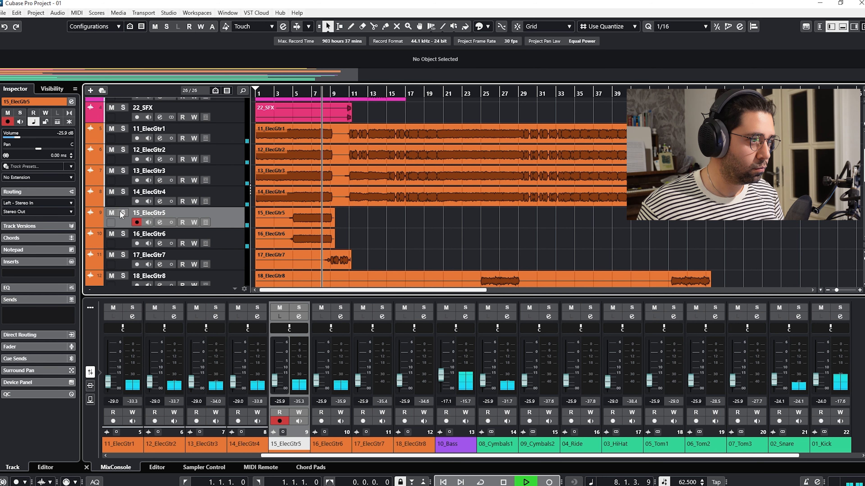
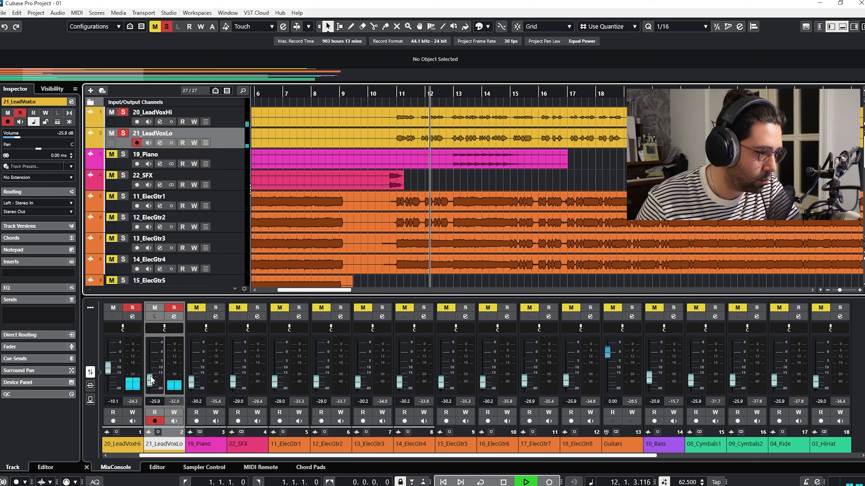
Set 20_LeadVoxHi to -9.69 dB and 21_LeadVoxLo to -26.9 dB, unsolo both vocals, and stop playback after hearing them in the mix
scroll(151, 380, "up", 1)
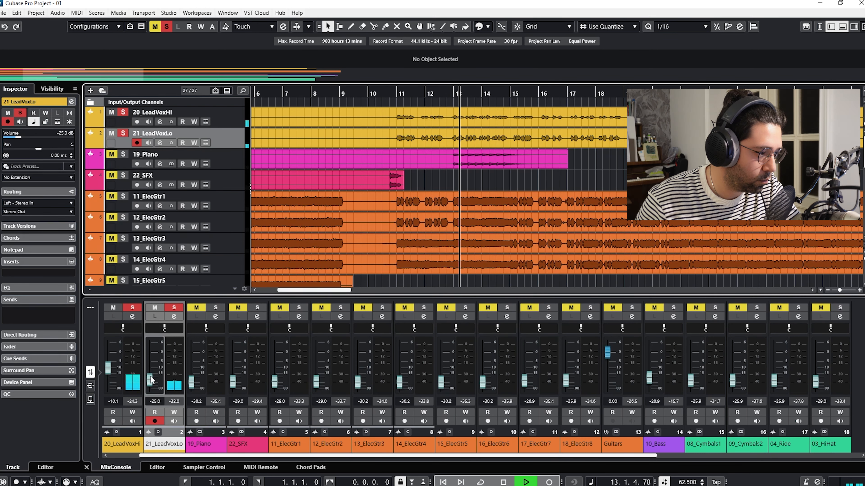
scroll(109, 370, "up", 1)
left_click(132, 308)
left_click(174, 308)
scroll(151, 381, "down", 2)
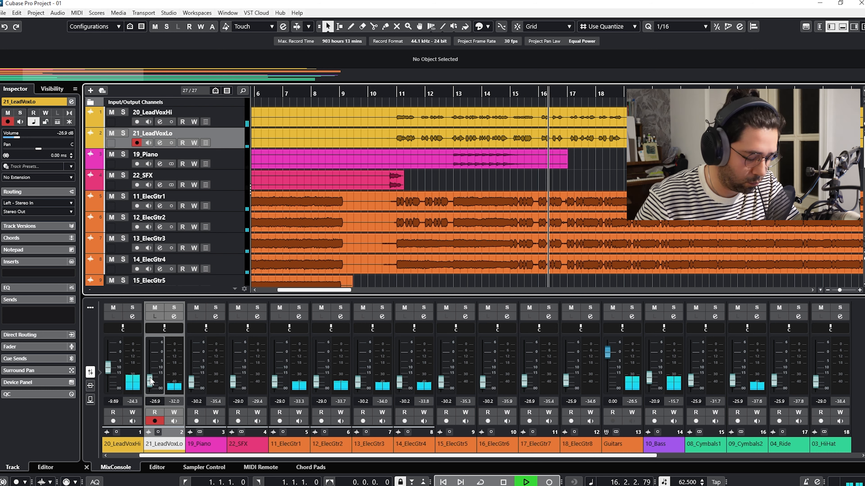
key("space")
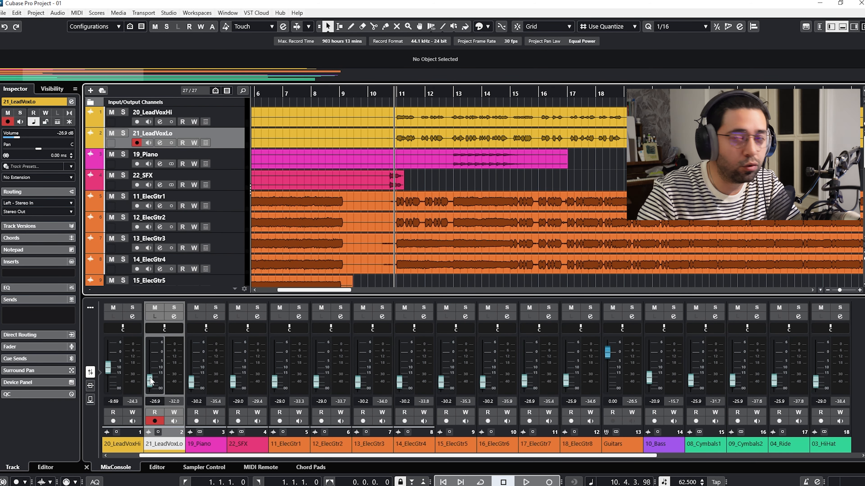
Play the full mix from just before bar 11, setting 20_LeadVoxHi to -10.9 dB and 21_LeadVoxLo to -25.9 dB
key("space")
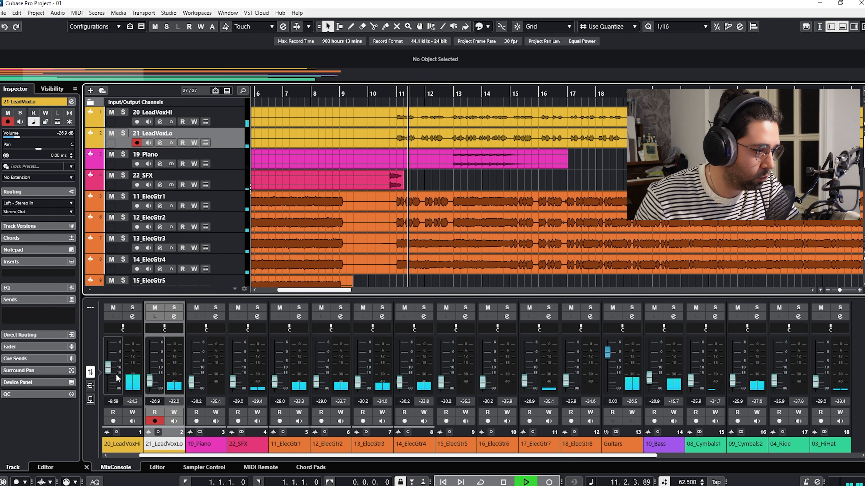
left_click_drag(108, 365, 108, 367)
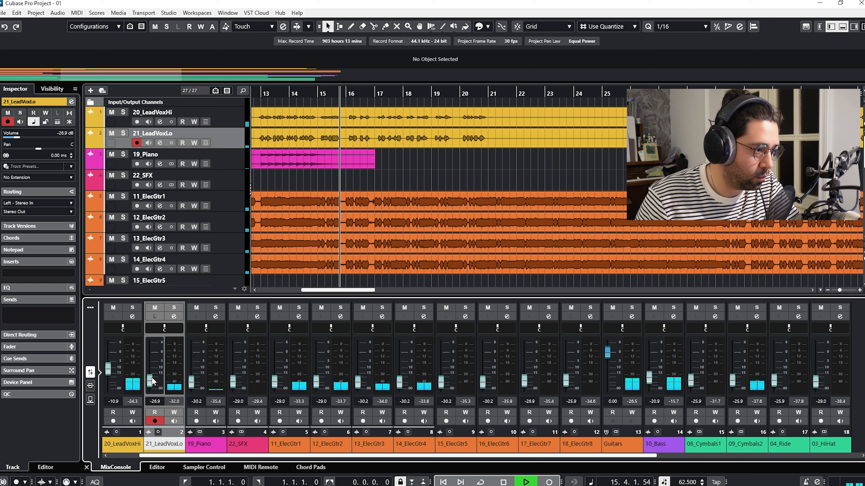
left_click_drag(106, 374, 150, 380)
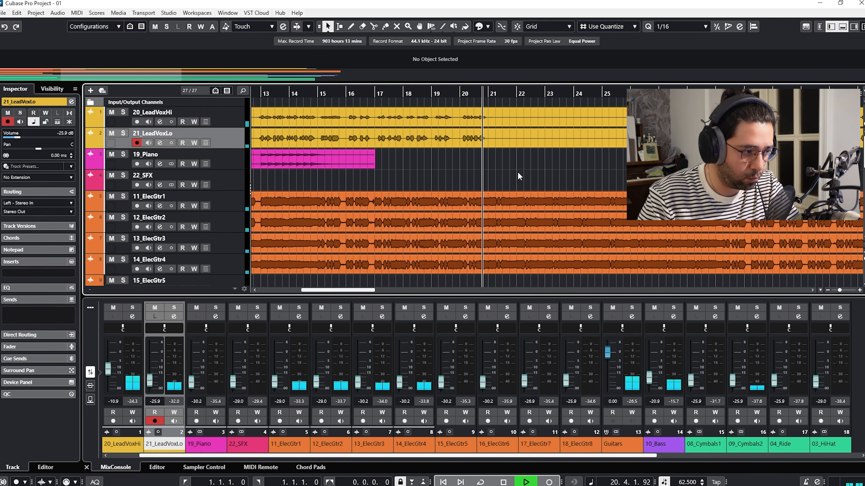
Select 18_ElecGtr8, audition its part from just before bar 25, raise its volume to -25.0 dB, and stop playback
key("g")
key("g")
key("g")
key("g")
left_click(578, 444)
key("space")
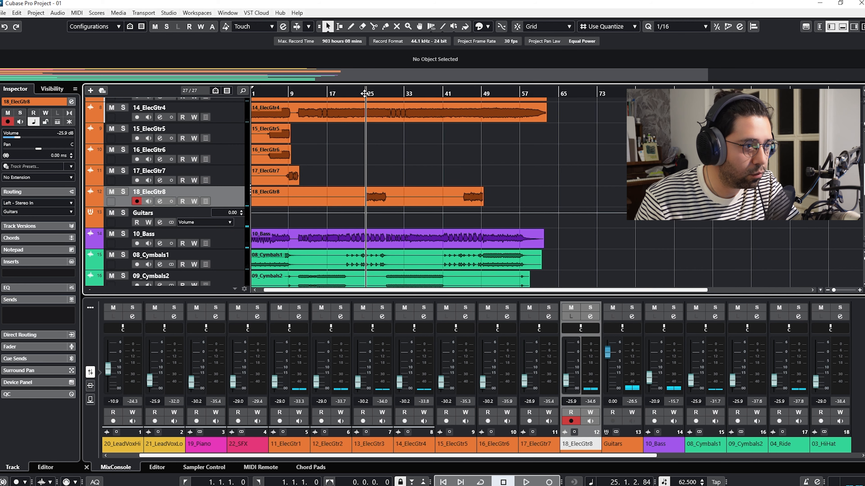
left_click_drag(365, 93, 363, 98)
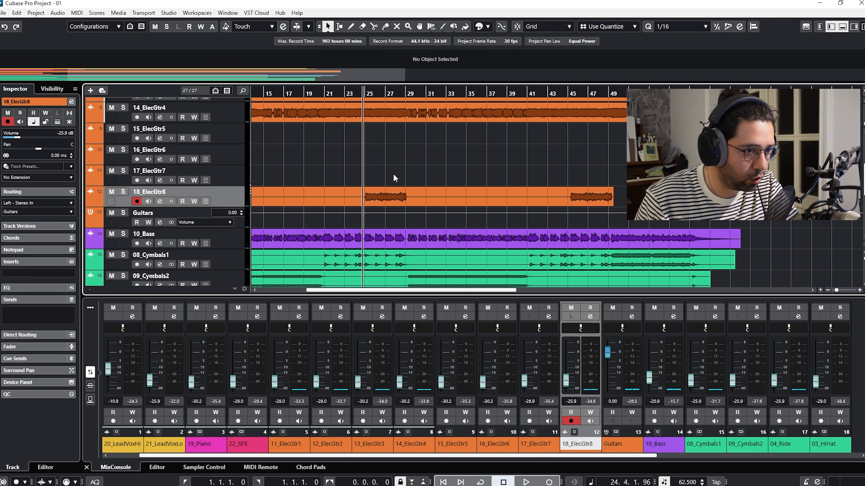
key("space")
key("space")
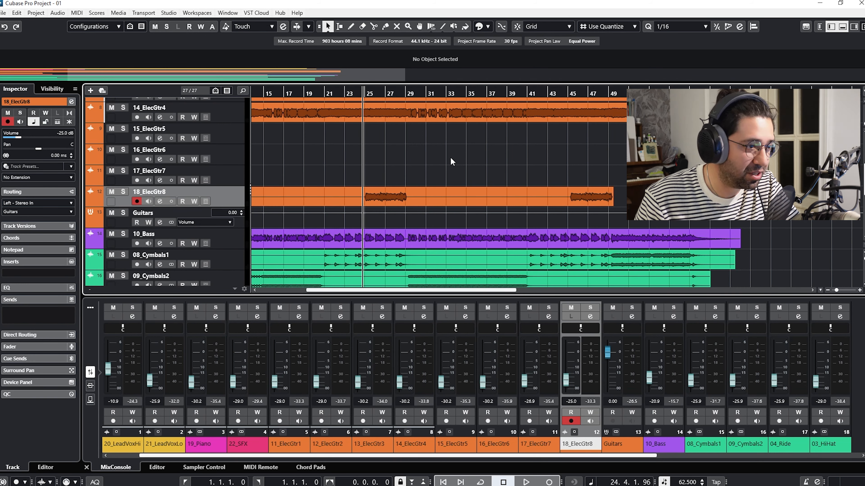
Try 18_ElecGtr8 at -25.9 dB while replaying from just before bar 25, stop playback, and undo the volume change
key("space")
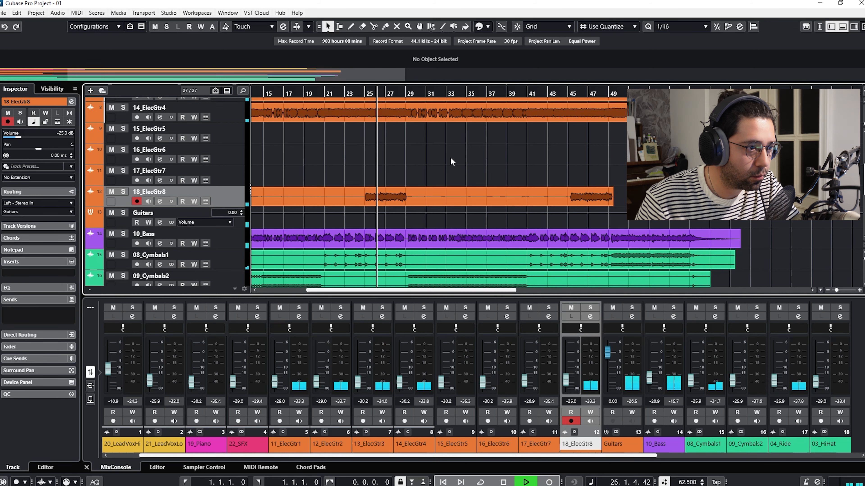
left_click_drag(572, 387, 573, 388)
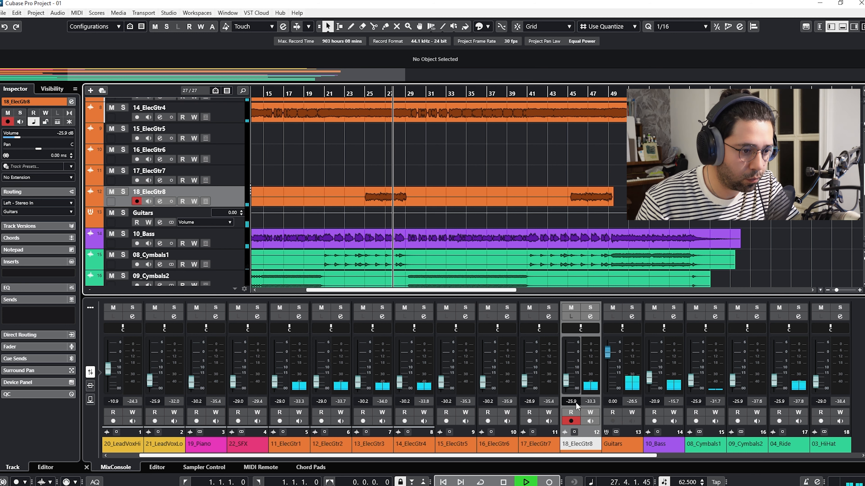
key("space")
key("ctrl+z")
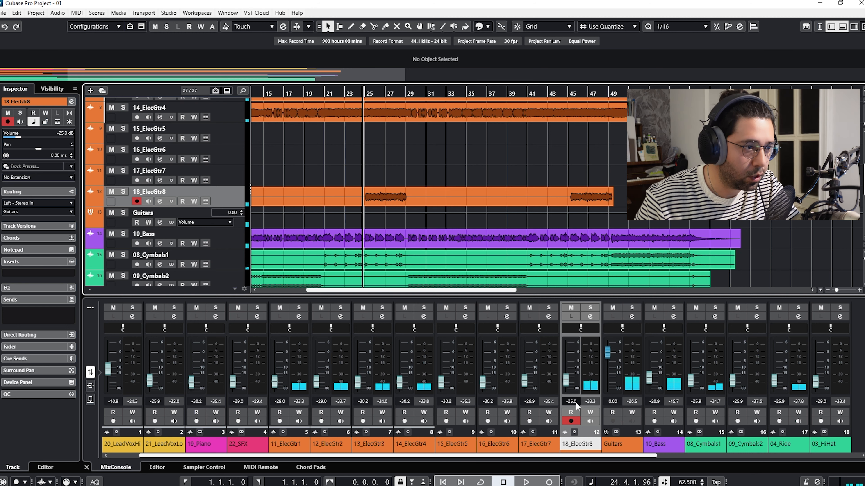
Play from about bar 43 through 18_ElecGtr8's second part and set its volume to -25.9 dB
scroll(476, 198, "up", 2)
left_click(557, 94)
key("space")
scroll(575, 400, "down", 1)
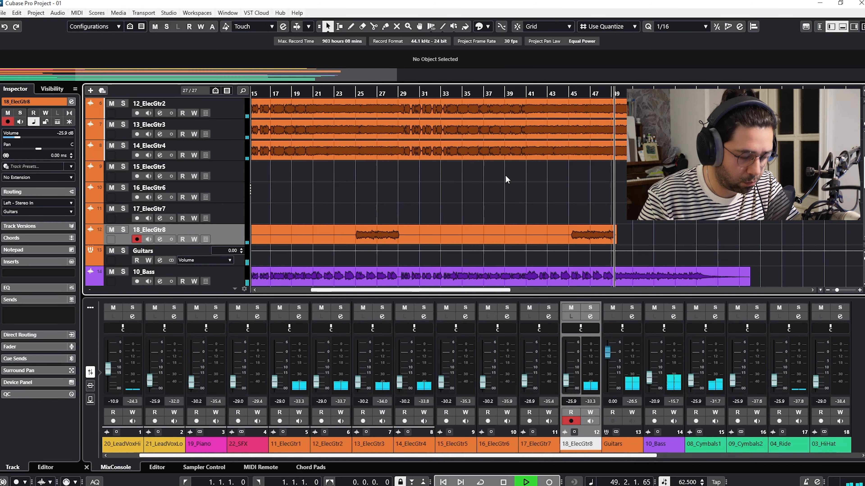
key("g")
key("g")
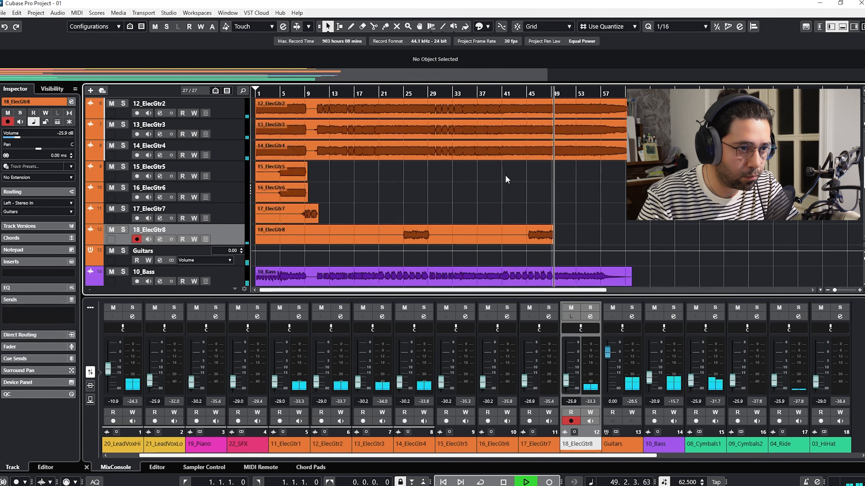